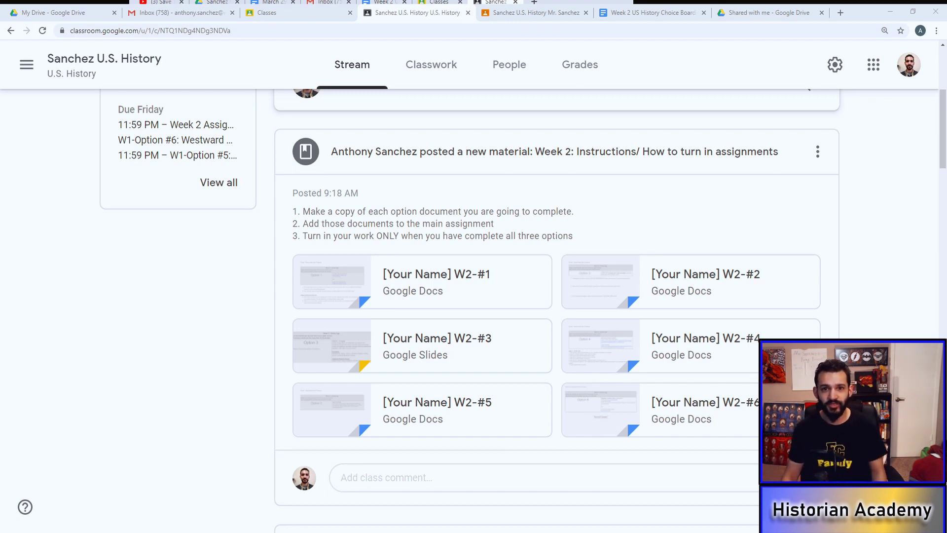
Step: Scroll through the teacher stream, then switch to the student's U.S. History class stream
scroll(556, 310, "down", 4)
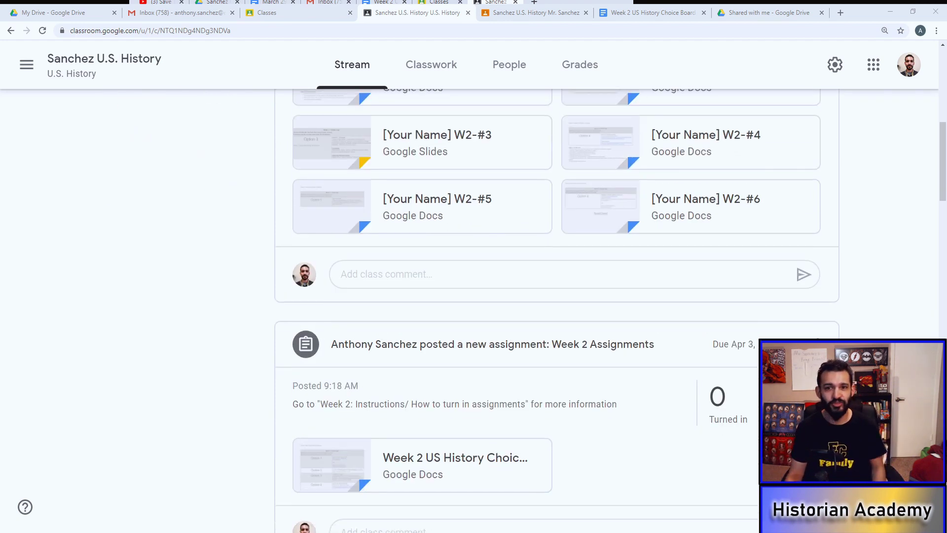
scroll(556, 310, "down", 1)
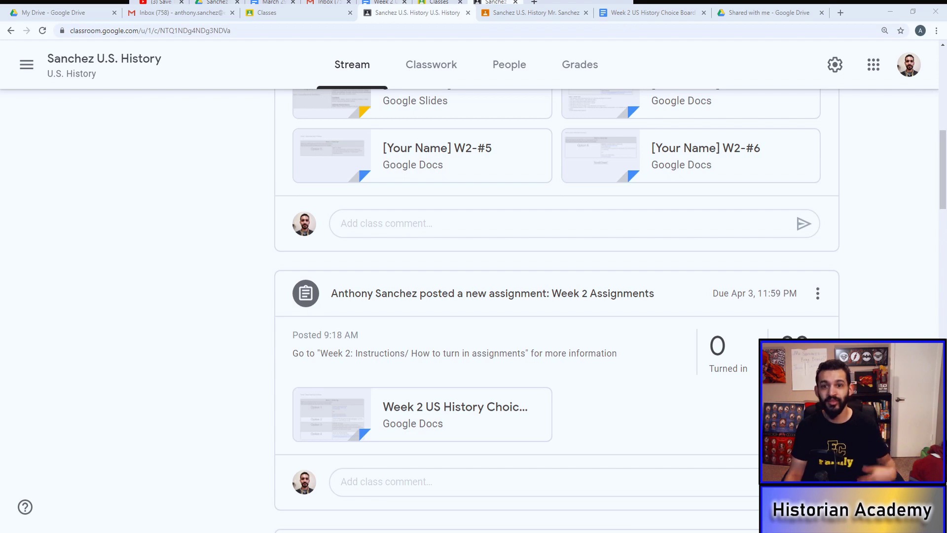
scroll(556, 311, "up", 6)
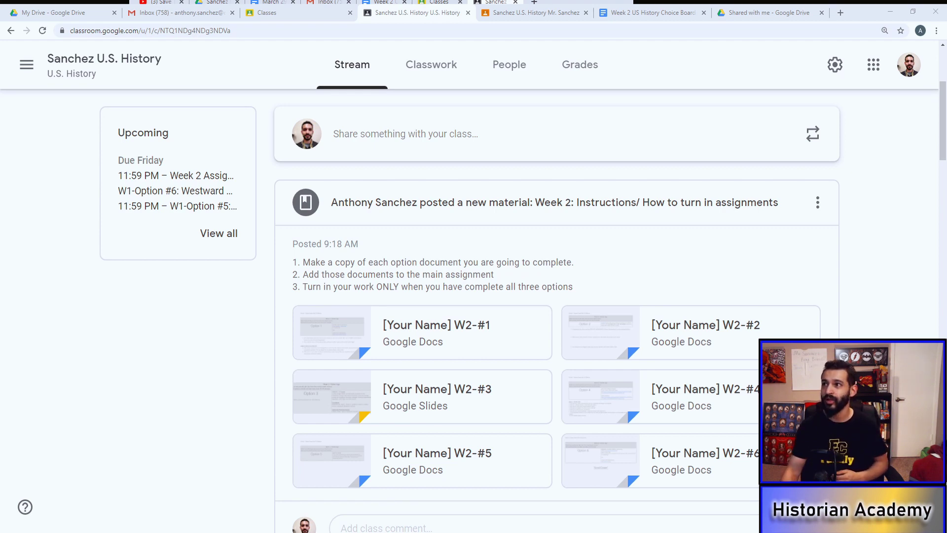
left_click(562, 12)
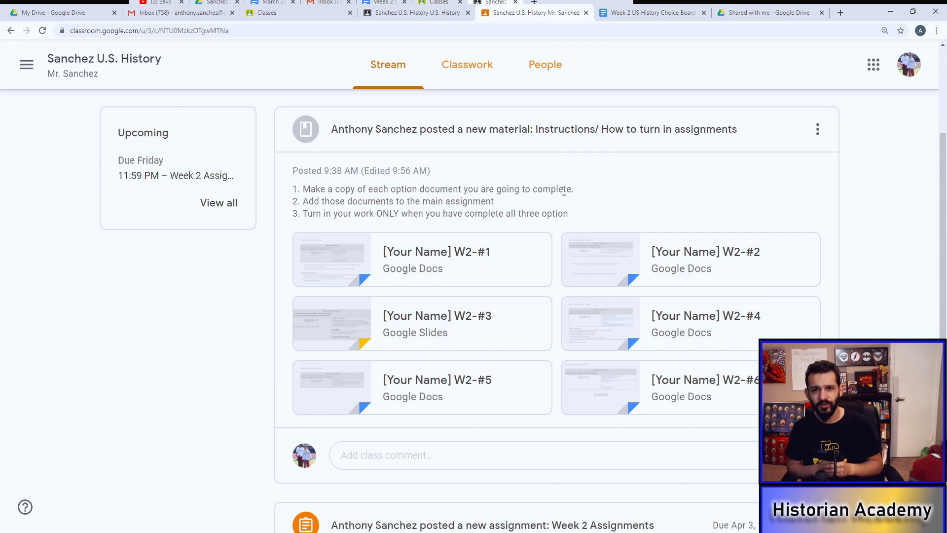
left_click(483, 75)
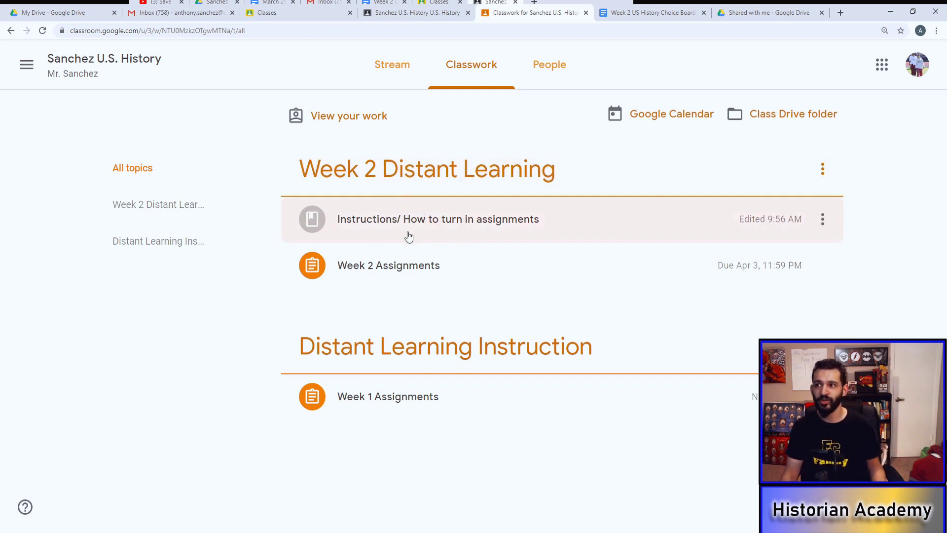
left_click(406, 281)
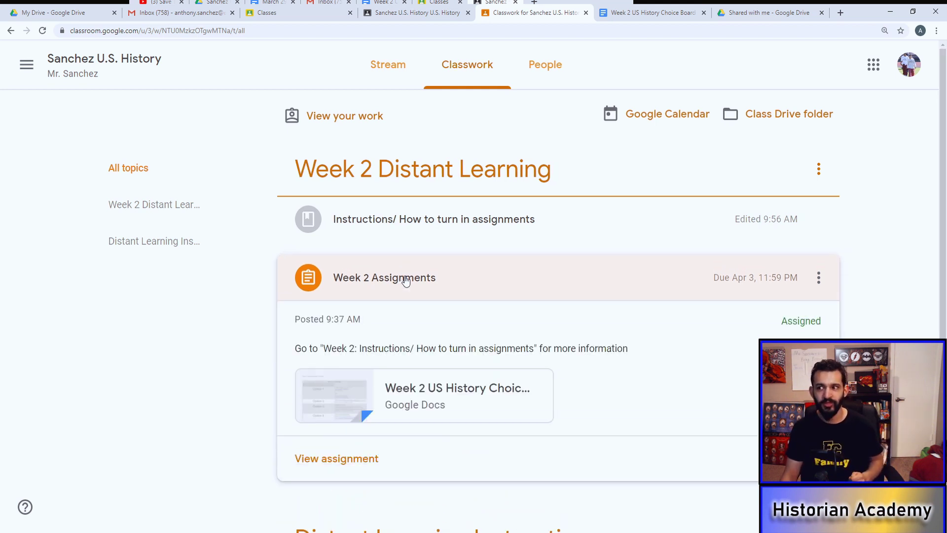
left_click(348, 463)
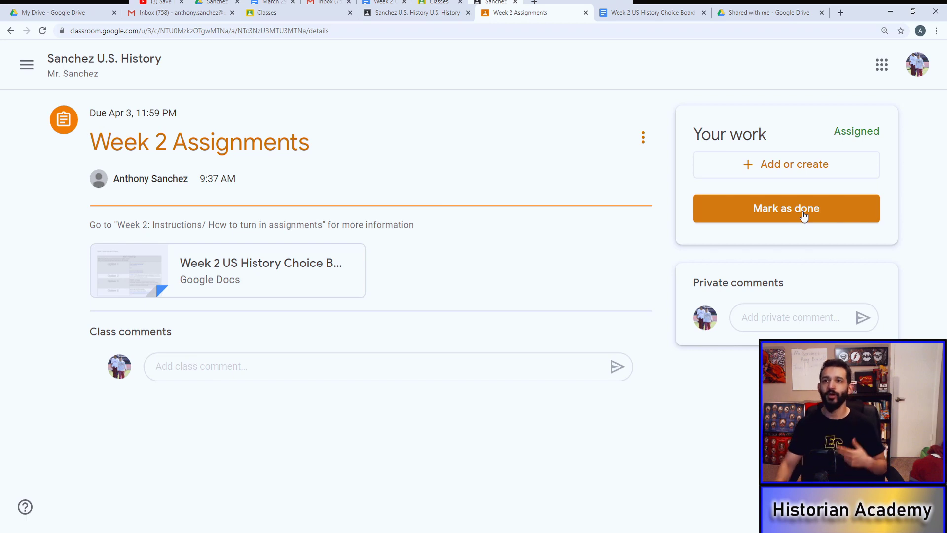
left_click(95, 73)
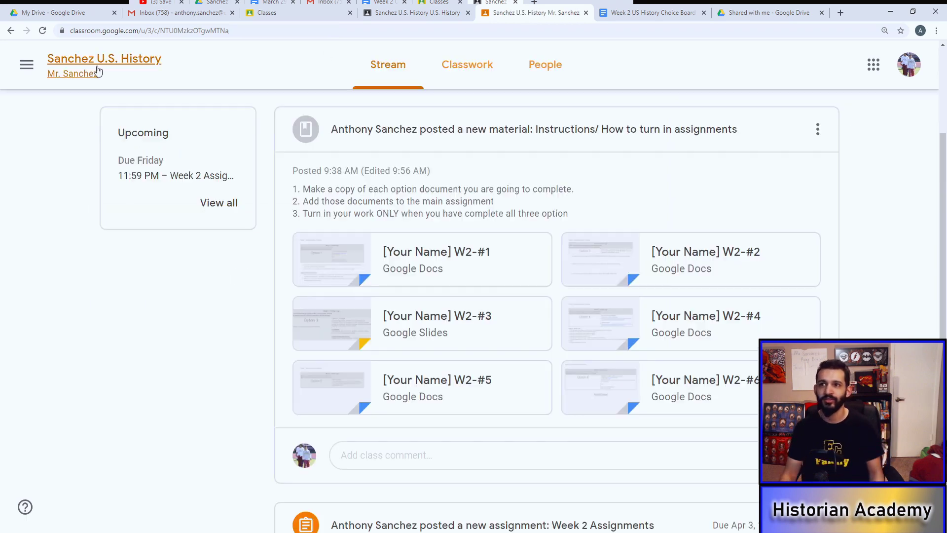
Step: On Classwork, expand the Instructions post and open the [Your Name] W2-#2 attachment
left_click(489, 79)
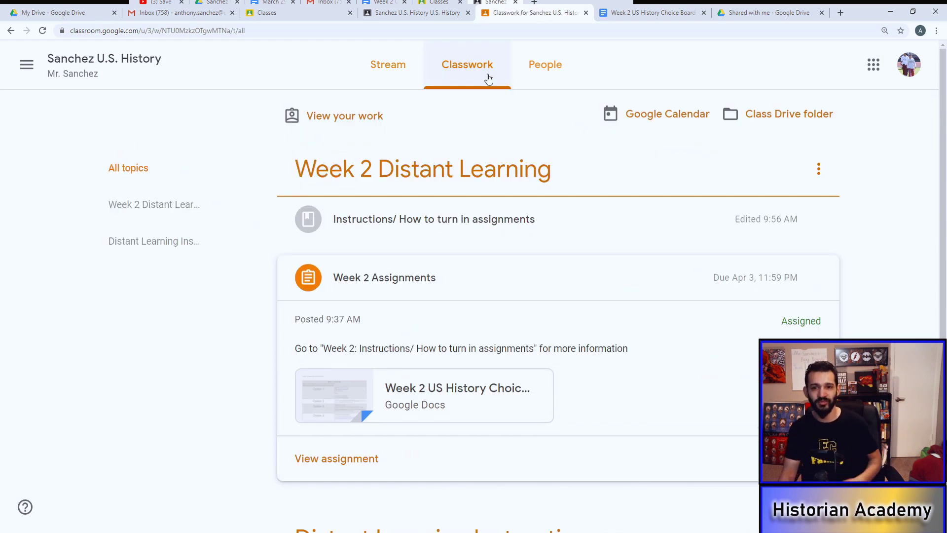
left_click(432, 229)
scroll(626, 354, "down", 2)
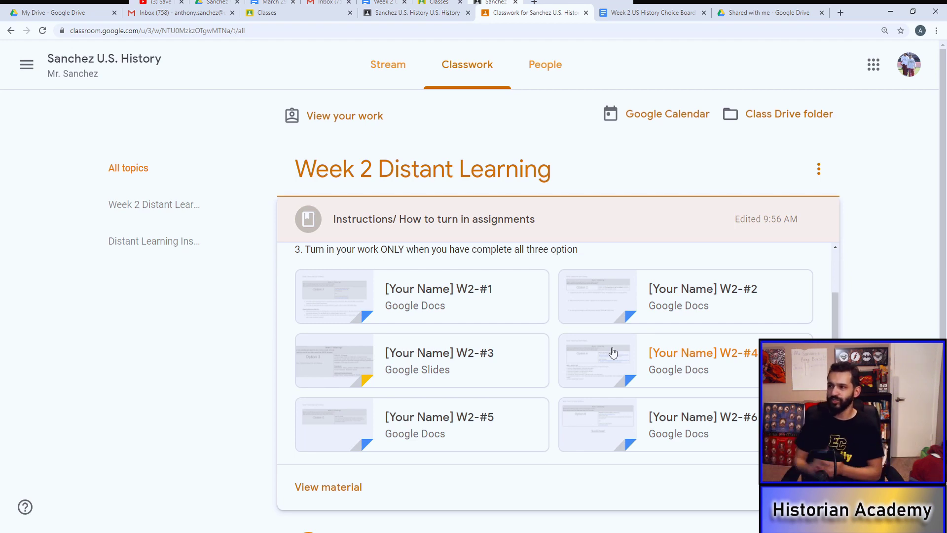
left_click(662, 298)
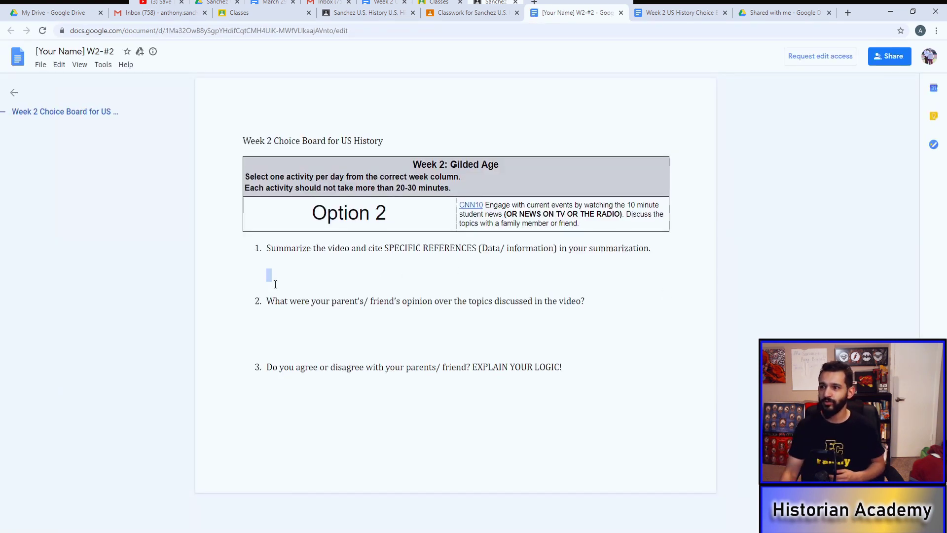
Step: Try selecting the question 2 and question 3 text in the view-only W2-#2 document
left_click_drag(273, 299, 526, 344)
left_click(333, 353)
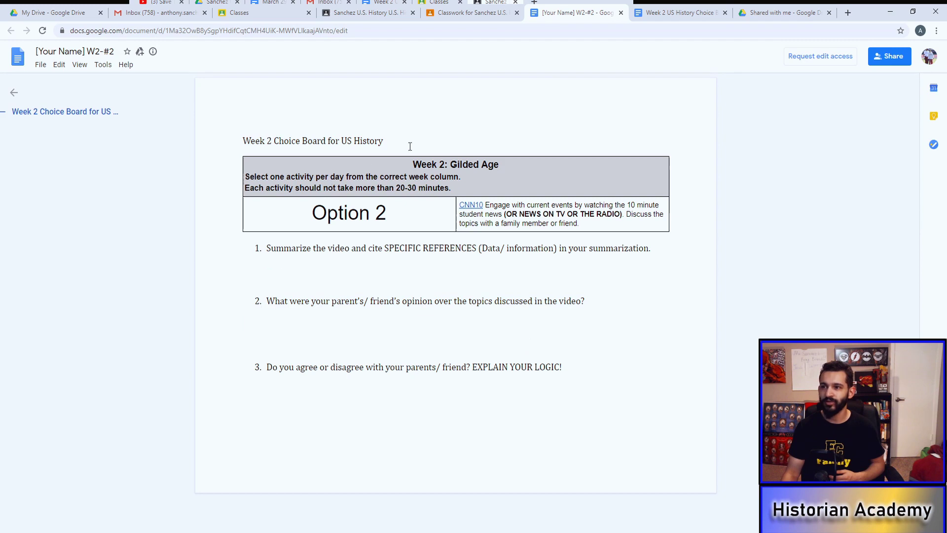
left_click_drag(269, 345, 526, 391)
left_click(526, 391)
left_click_drag(267, 367, 464, 341)
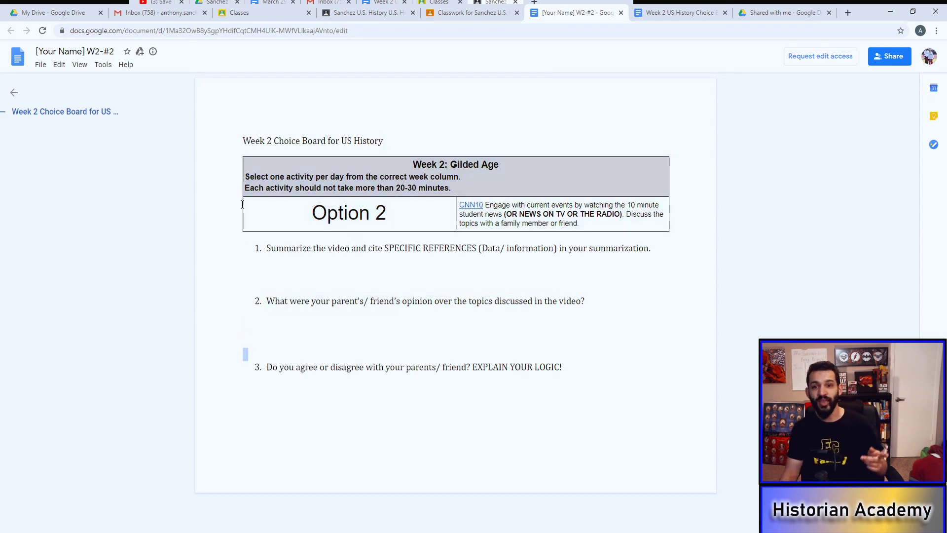
Step: Create 'Copy of [Your Name] W2-#2' with File > Make a copy and confirm
left_click(41, 64)
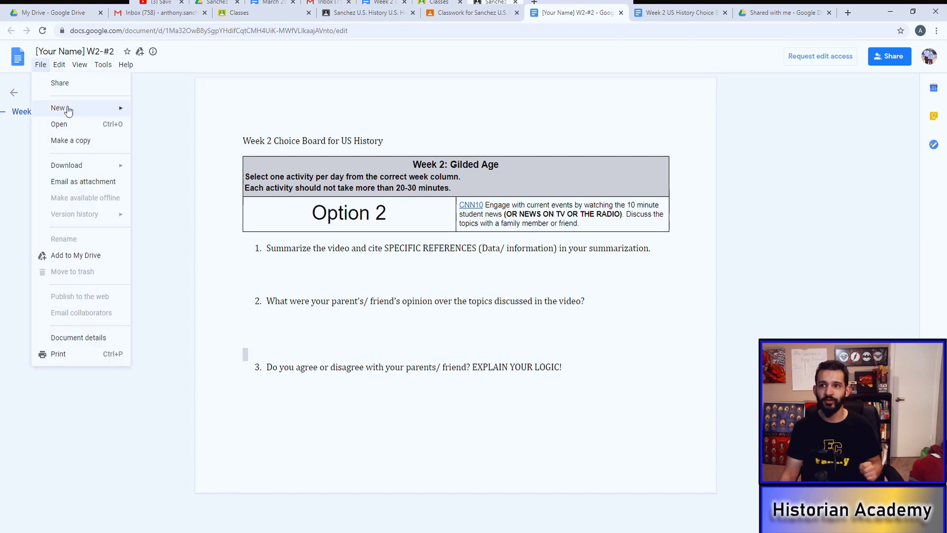
left_click(74, 141)
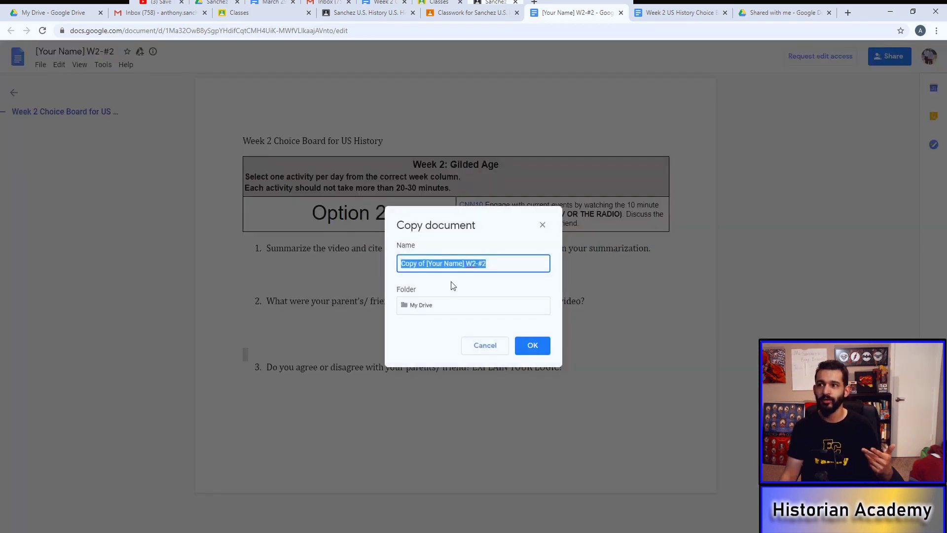
left_click(535, 345)
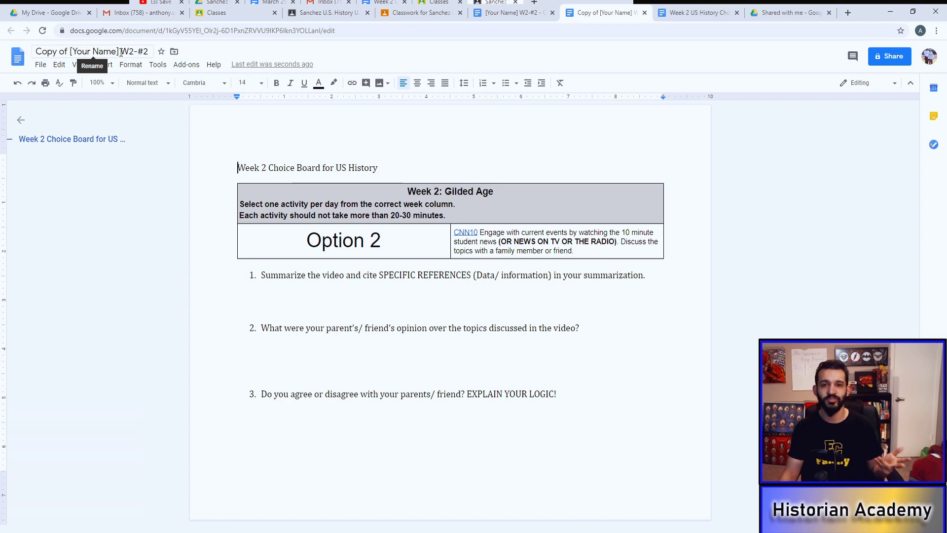
Step: Replace 'Copy of [Your Name]' in the document title with the student's name, keeping W2-#2
left_click_drag(120, 51, 10, 55)
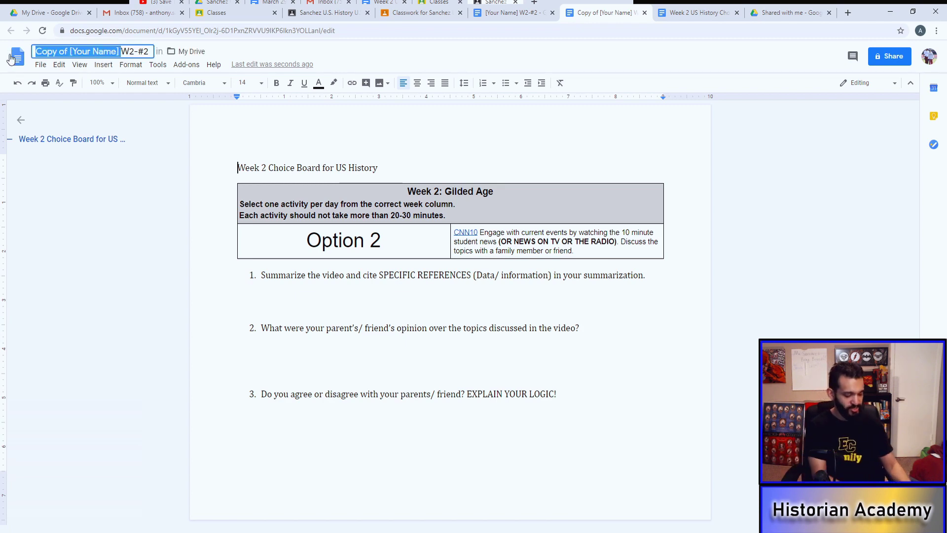
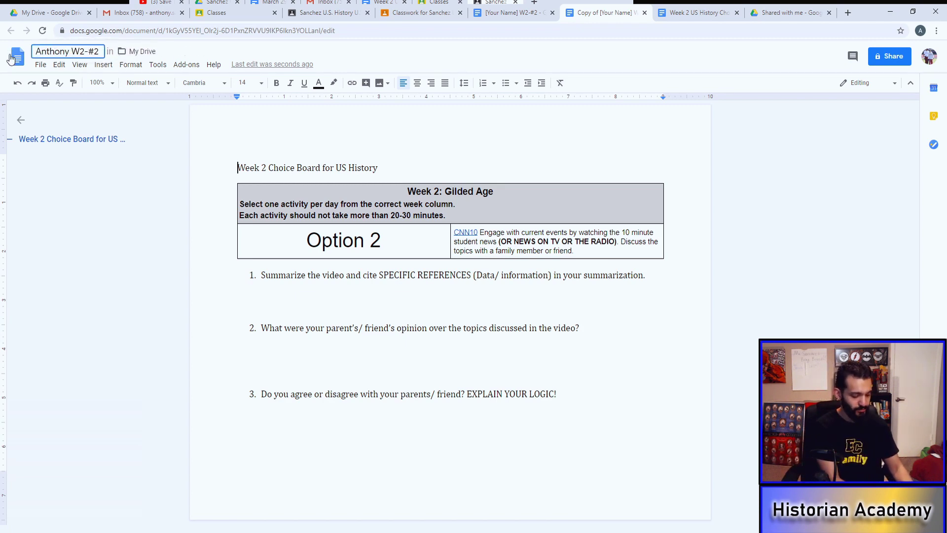
key("Return")
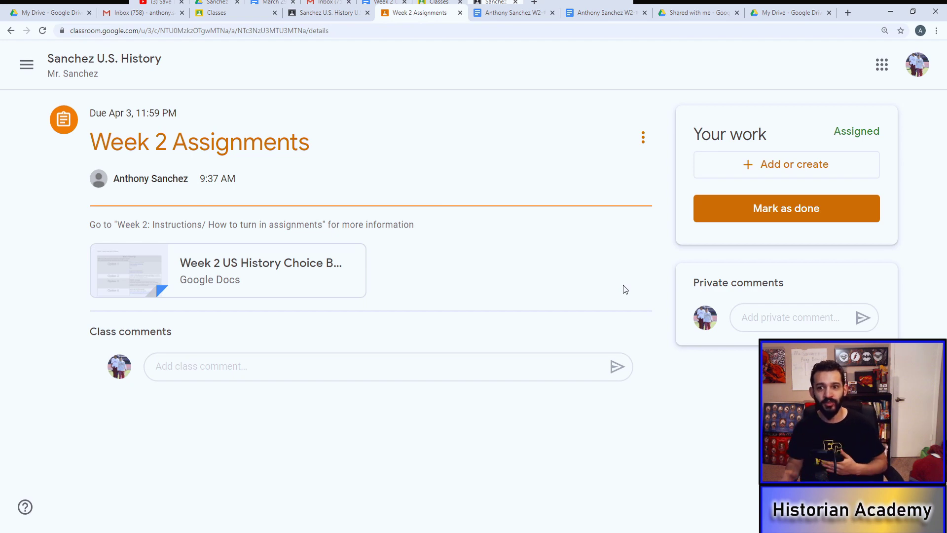
Step: Through Add or create > Google Drive, pick the Option 5, 4 and 2 copies and add them
left_click(807, 172)
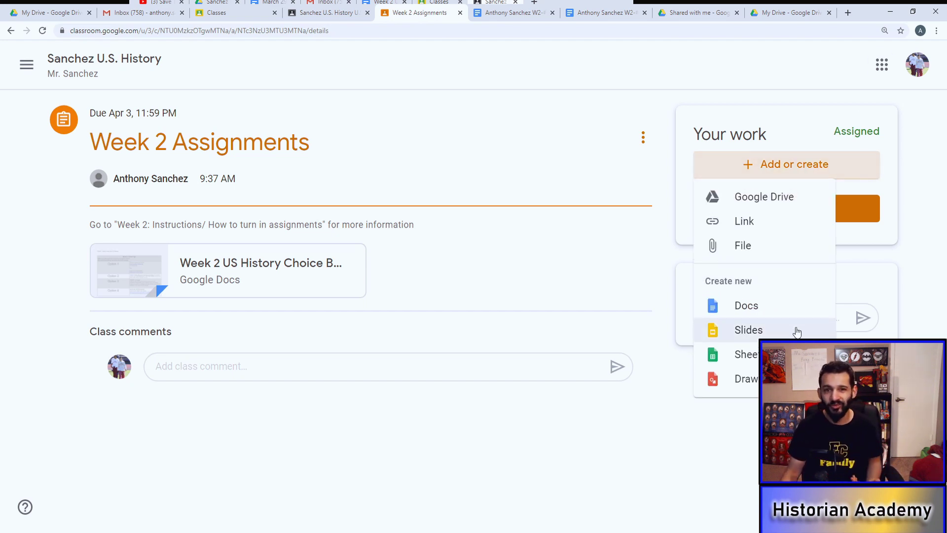
left_click(765, 206)
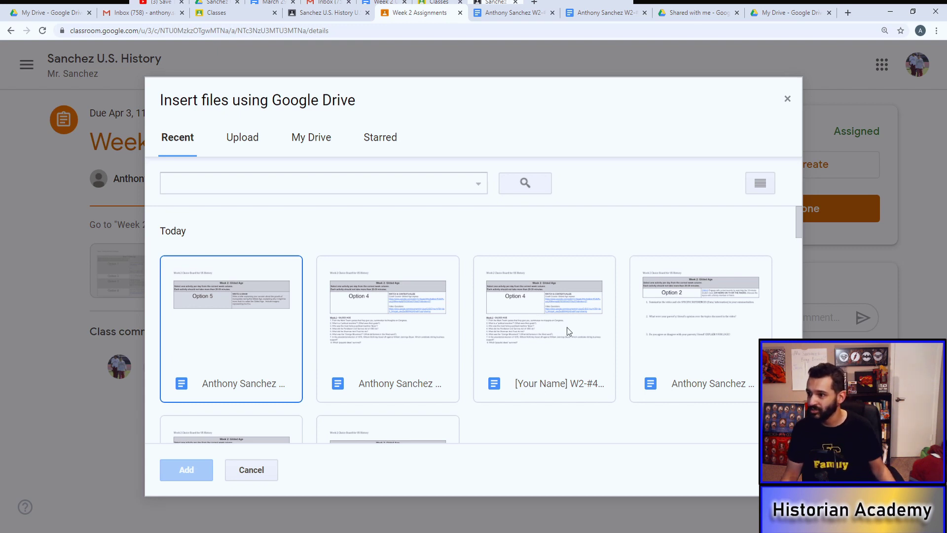
left_click(725, 331)
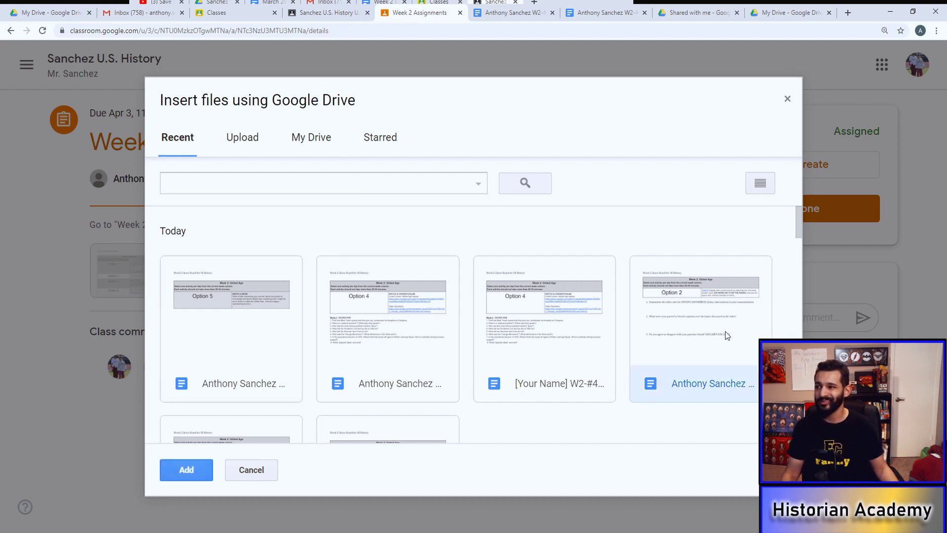
left_click(347, 348)
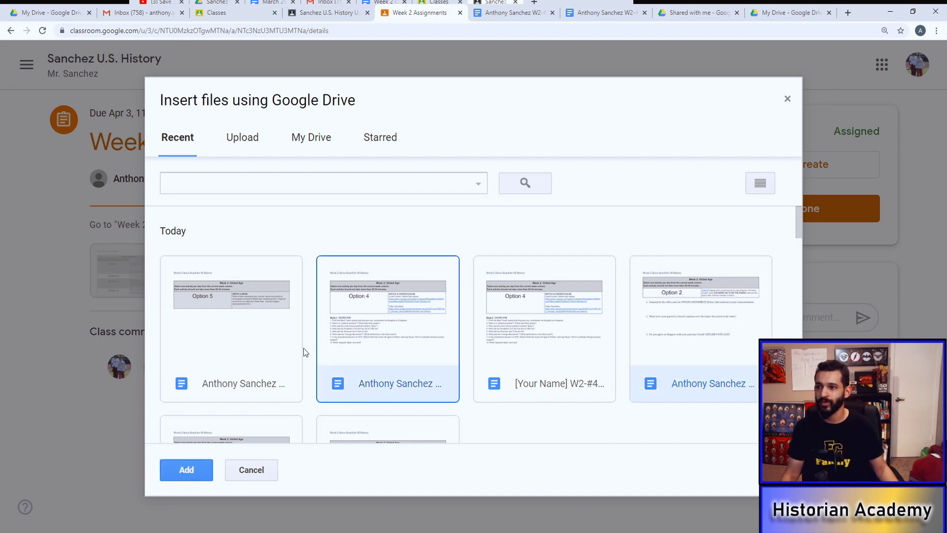
left_click(250, 345)
left_click(697, 379)
left_click(384, 342)
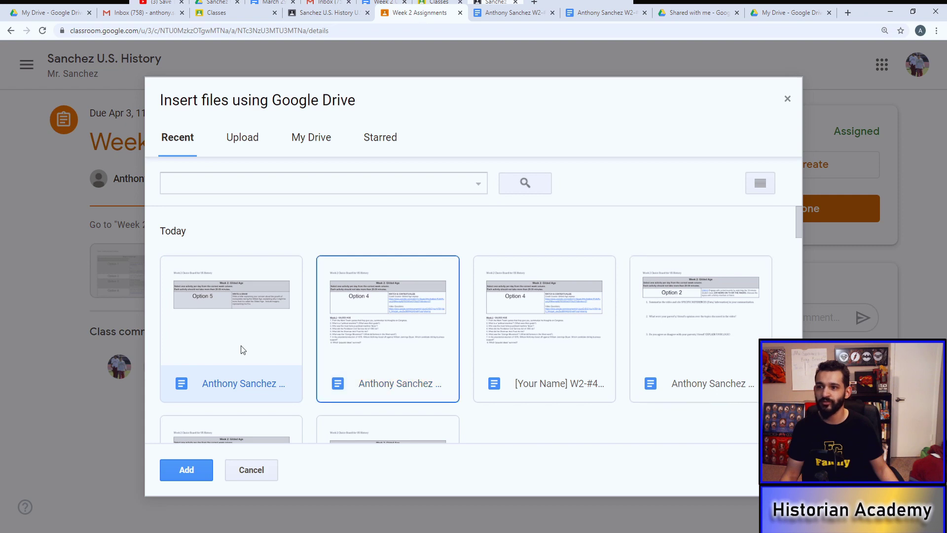
left_click(240, 350)
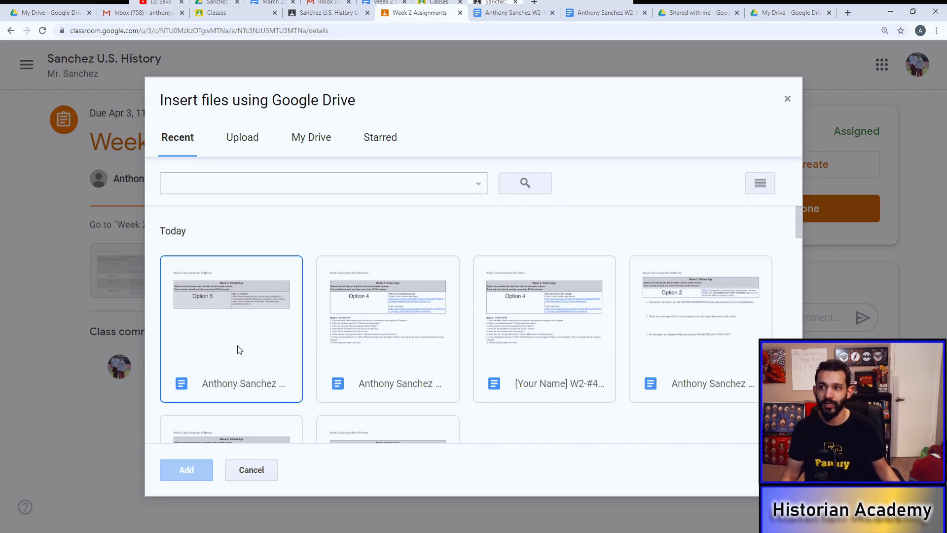
left_click(238, 345)
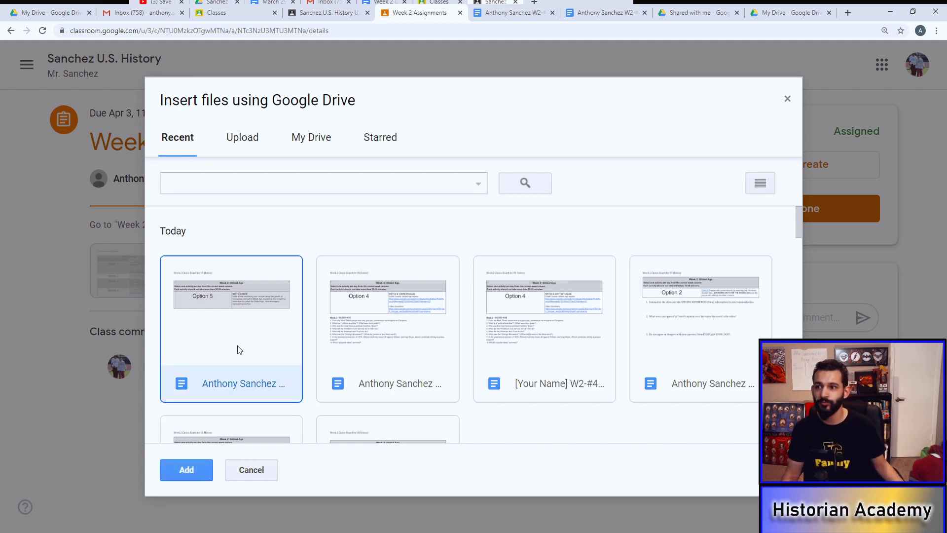
left_click(379, 348)
left_click(689, 351)
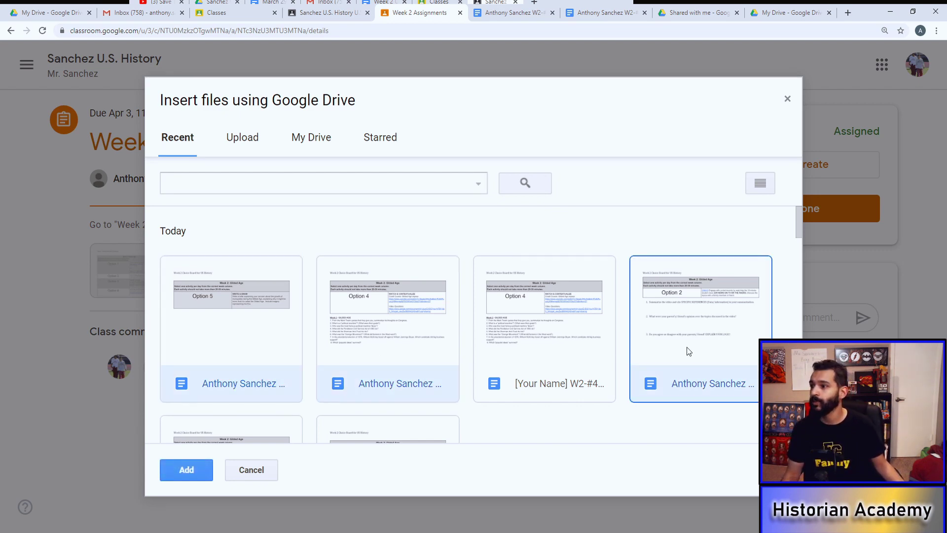
left_click(206, 470)
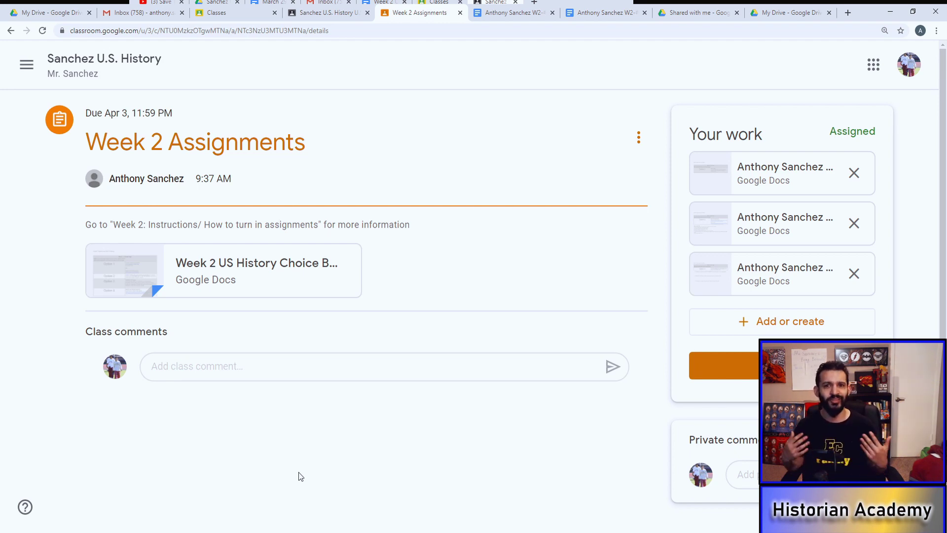
Step: Switch to the class stream window, open W2-#1, and show the Khan Academy Gilded Age link preview
key("alt+Tab")
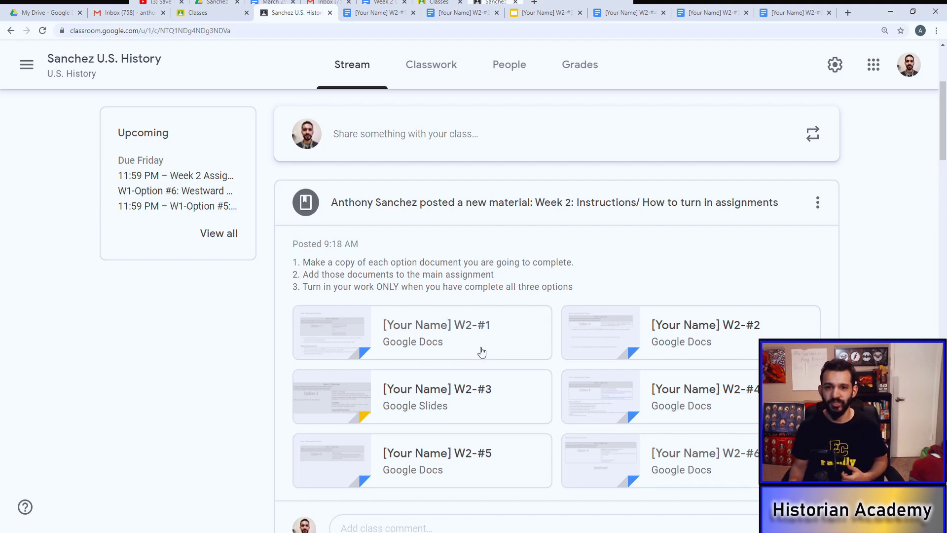
left_click(390, 16)
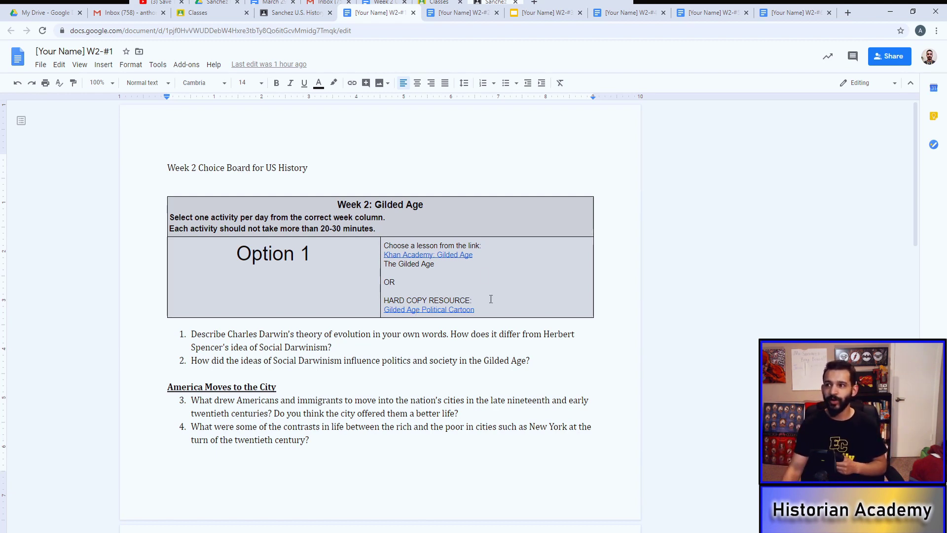
left_click(455, 258)
Step: Open the Khan Academy Gilded Age link from the preview in a new tab
left_click(457, 267)
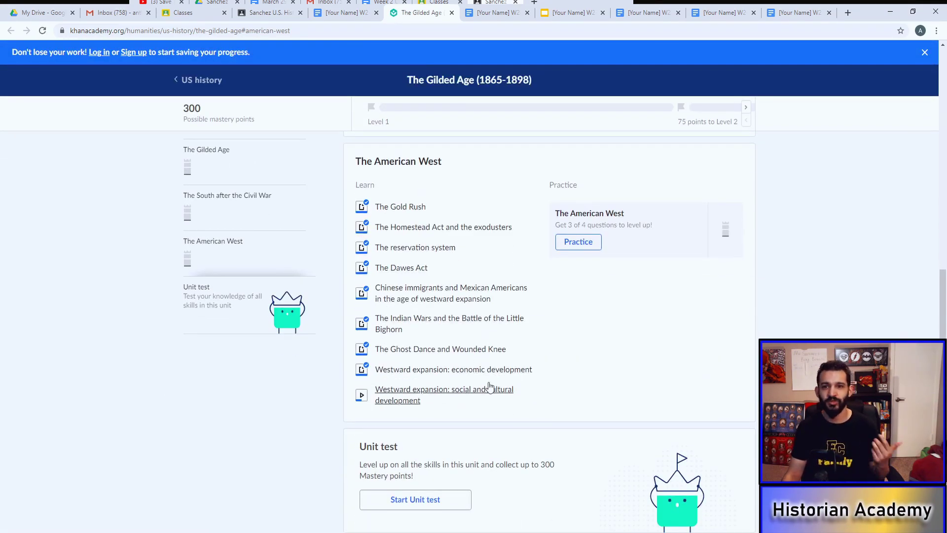
Step: Read the Khan Academy 'Social Darwinism in the Gilded Age' article, then return to the W2-#1 document
scroll(488, 387, "up", 20)
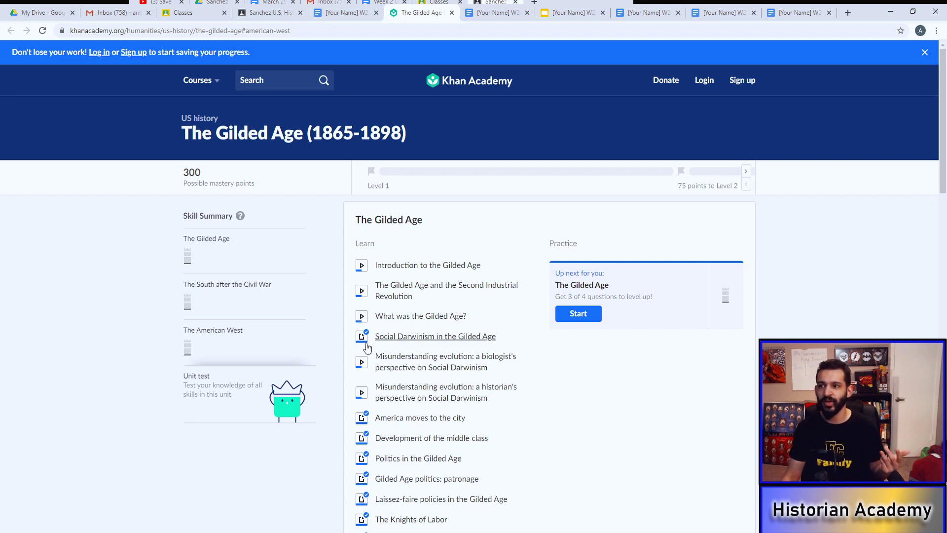
left_click(425, 338)
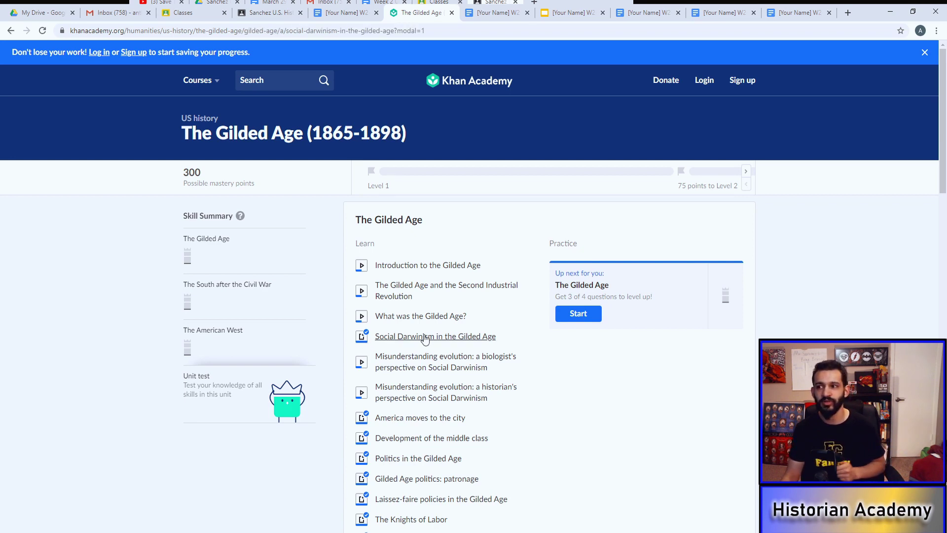
scroll(425, 333, "down", 10)
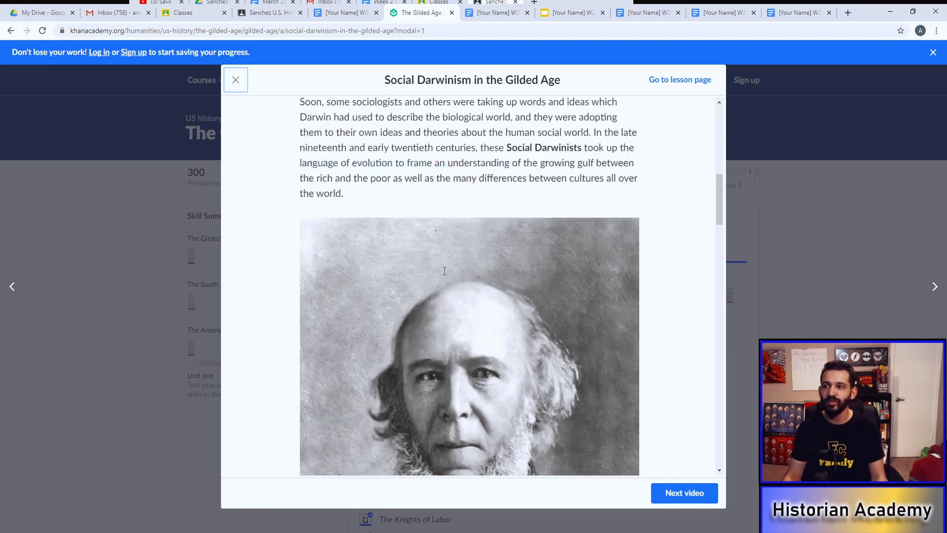
scroll(444, 270, "down", 20)
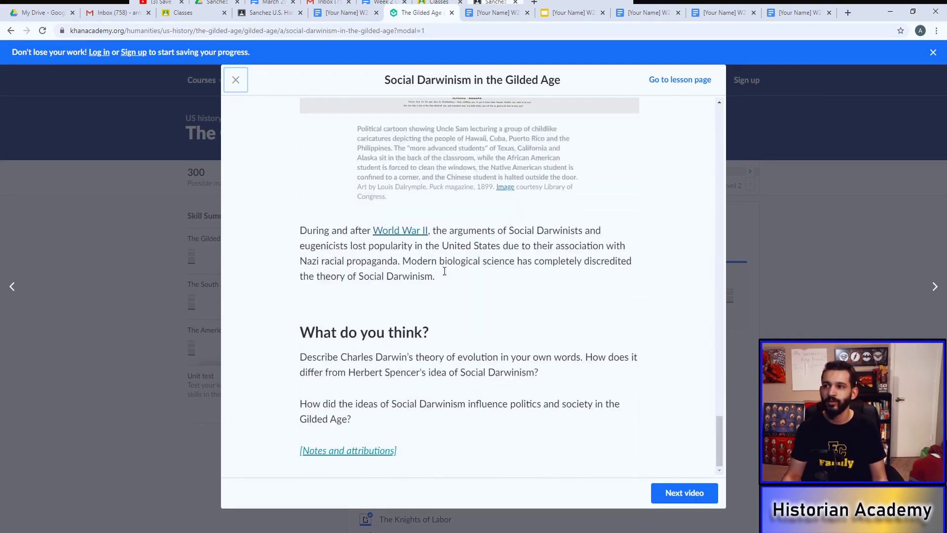
left_click(345, 12)
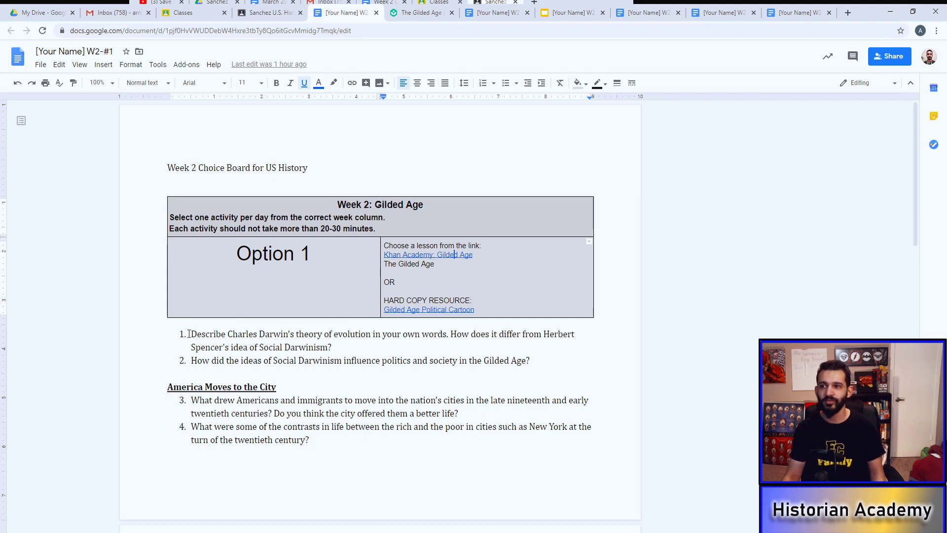
Step: Scroll through the Option 1 questions in the W2-#1 document
scroll(212, 389, "down", 2)
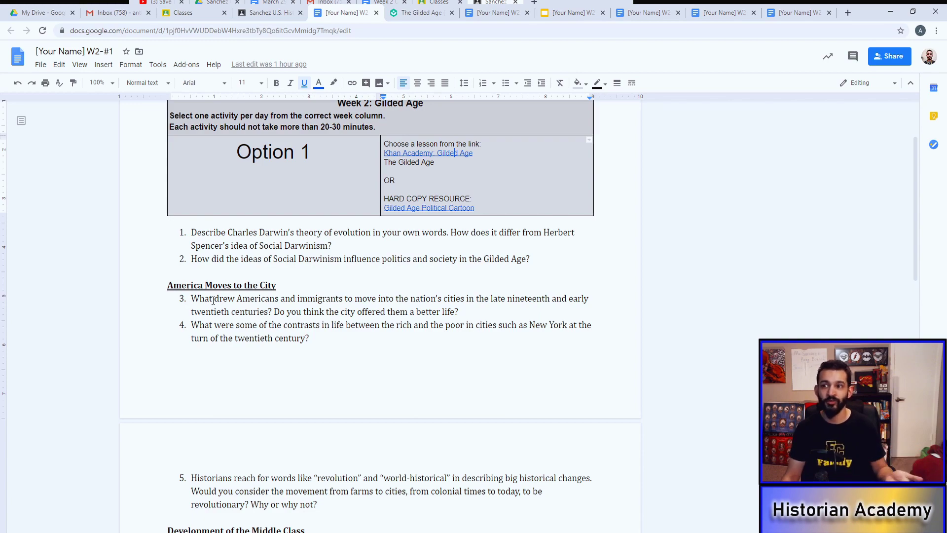
scroll(263, 342, "down", 5)
scroll(263, 341, "down", 2)
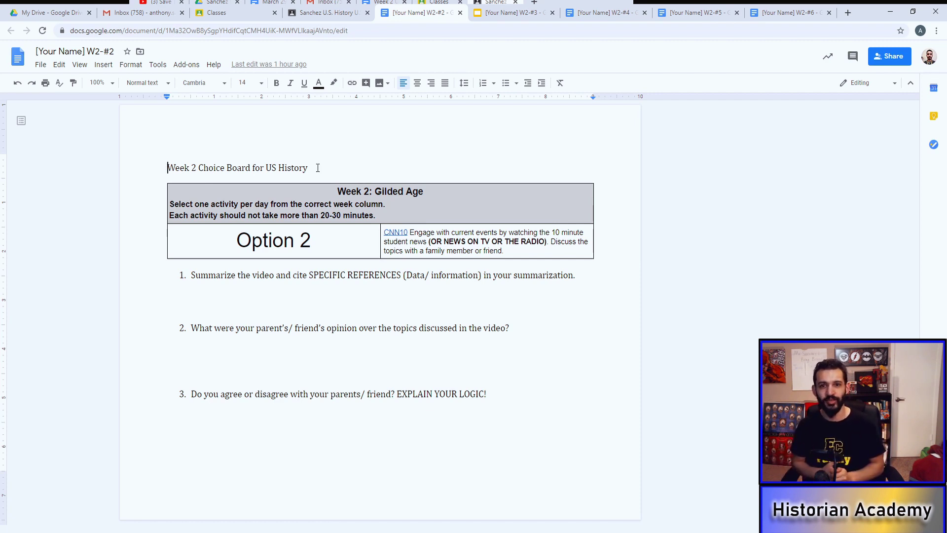
Step: Open CNN 10's March 30, 2020 episode page from the CNN10 link, then return to W2-#2
left_click(385, 232)
left_click(418, 246)
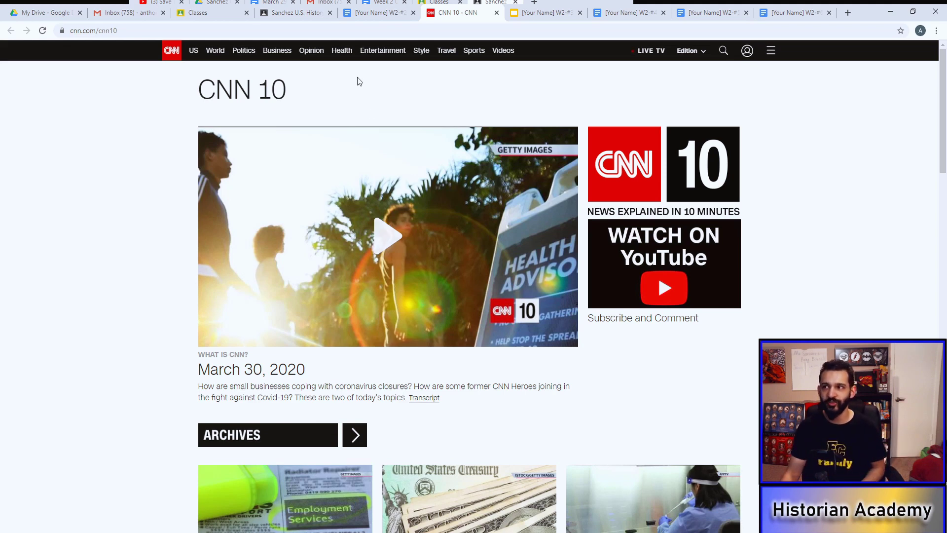
left_click(365, 13)
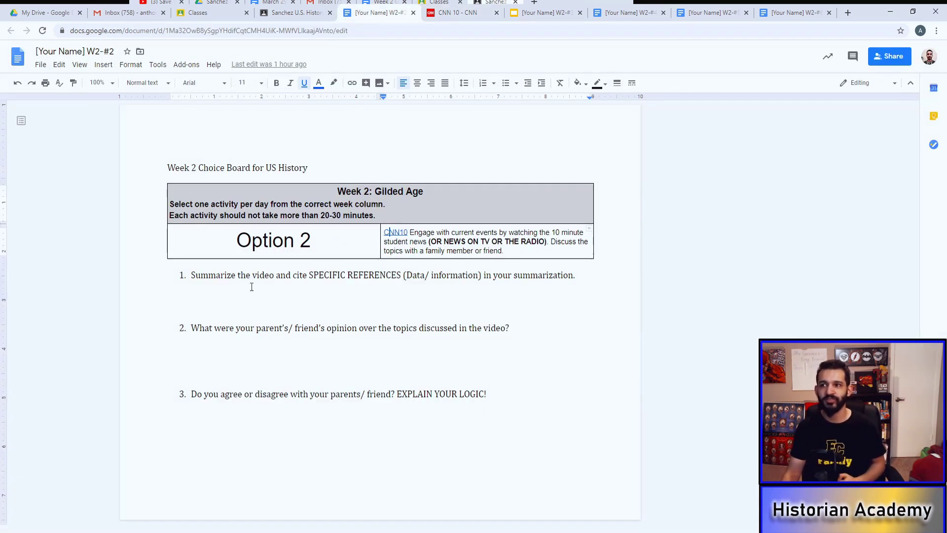